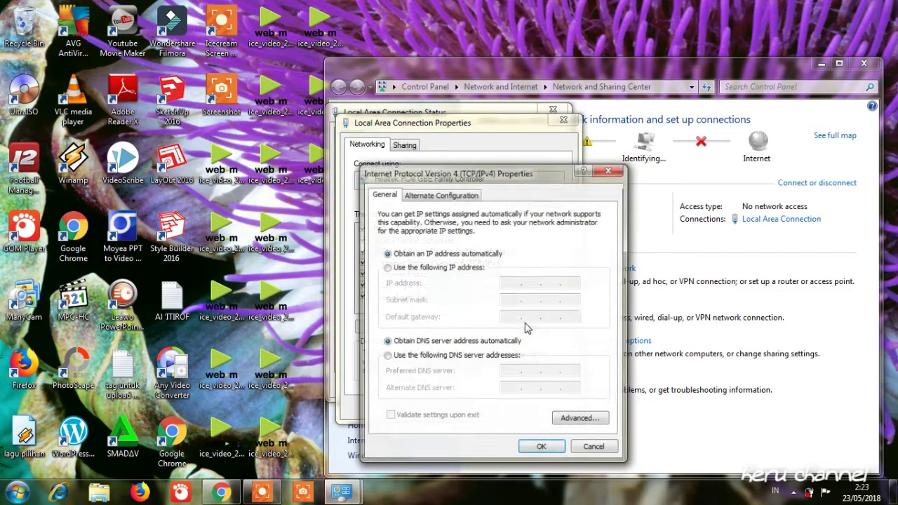
# Step: Give the Local Area Connection fixed IP 192.168.0.15 with mask 255.255.255.0, then close its properties
pyautogui.click(421, 273)
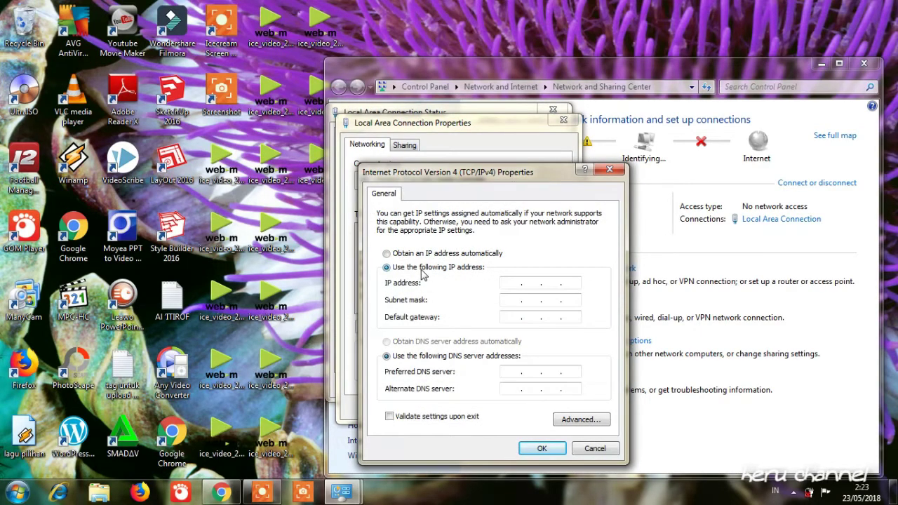
pyautogui.click(510, 286)
pyautogui.write('192 . 16')
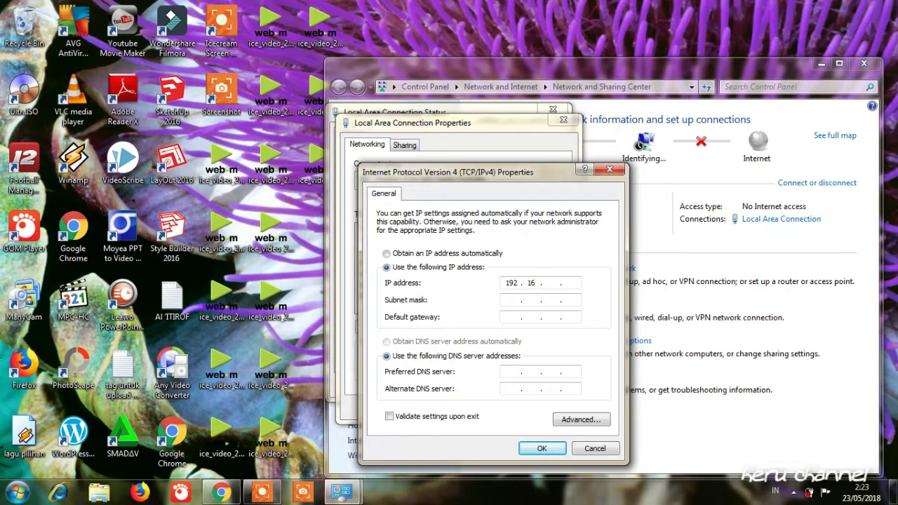
pyautogui.write('8 . 0 . 15')
pyautogui.click(574, 301)
pyautogui.click(540, 448)
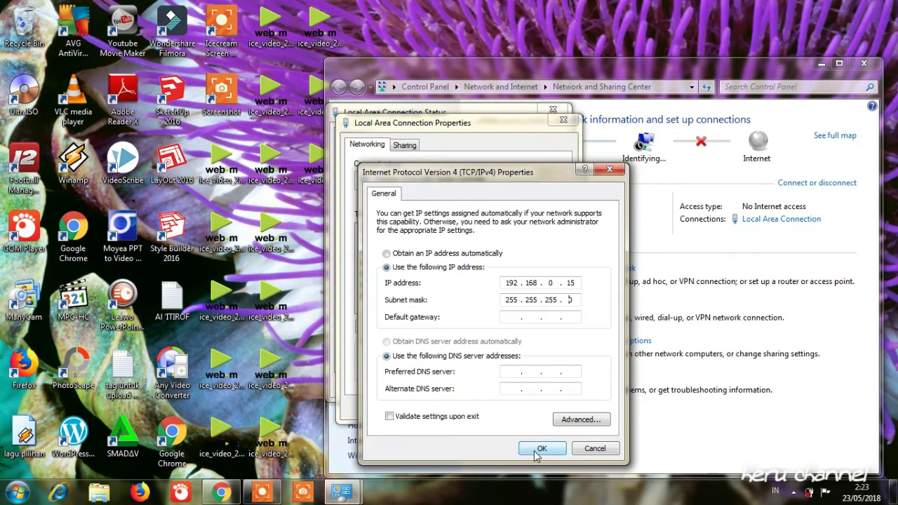
pyautogui.click(495, 409)
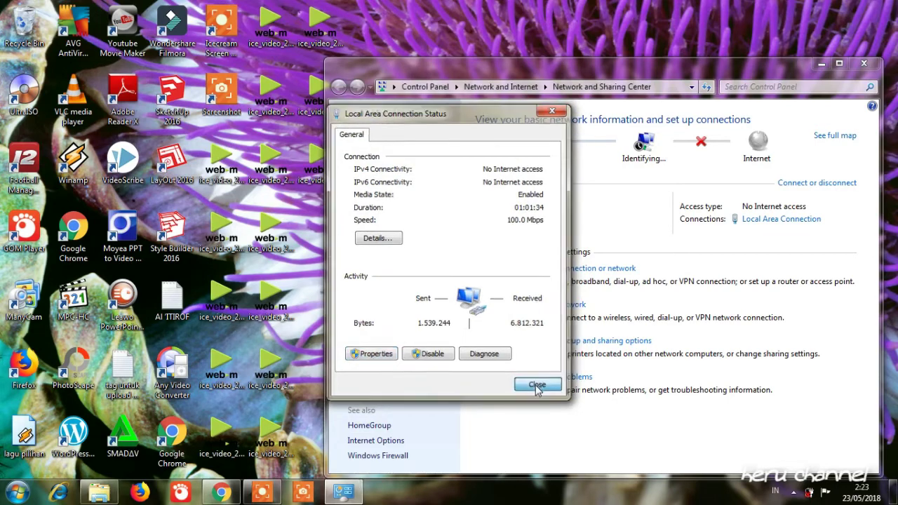
# Step: Close the connection status window, launch Chrome, and minimize the Network and Sharing Center
pyautogui.click(537, 386)
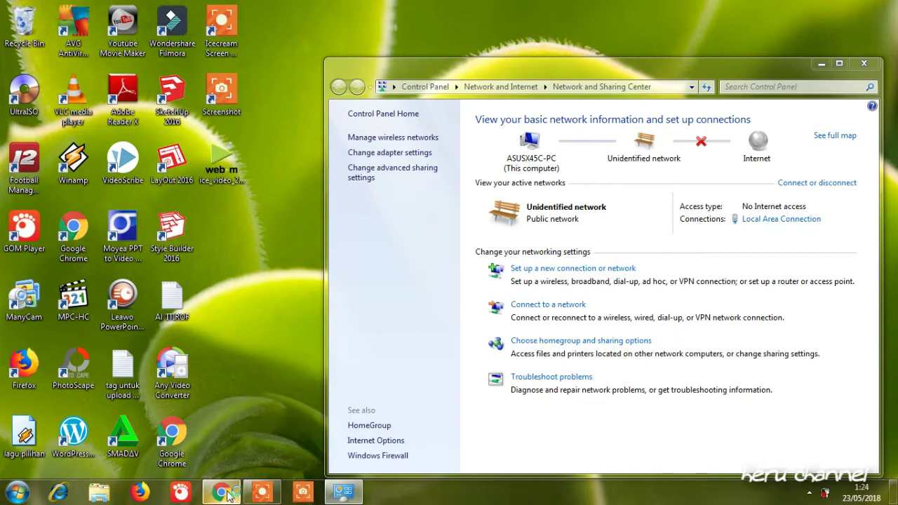
pyautogui.click(222, 494)
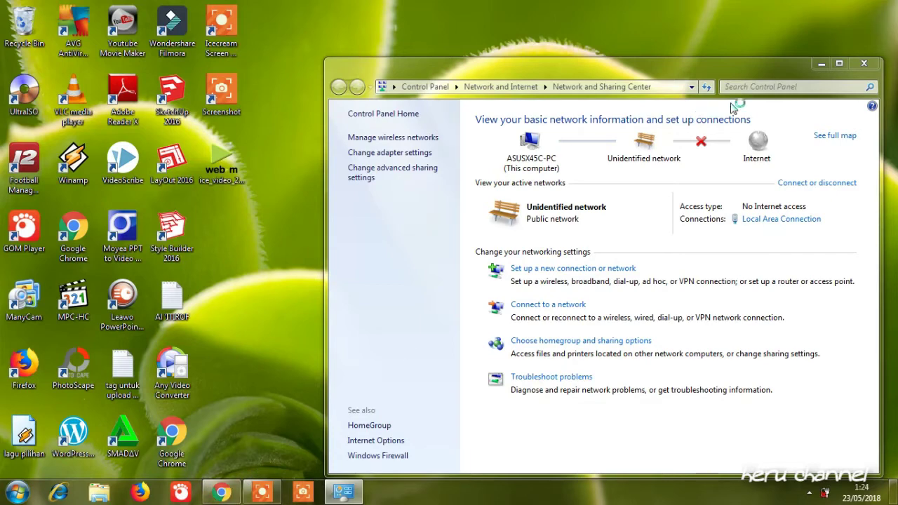
pyautogui.click(822, 63)
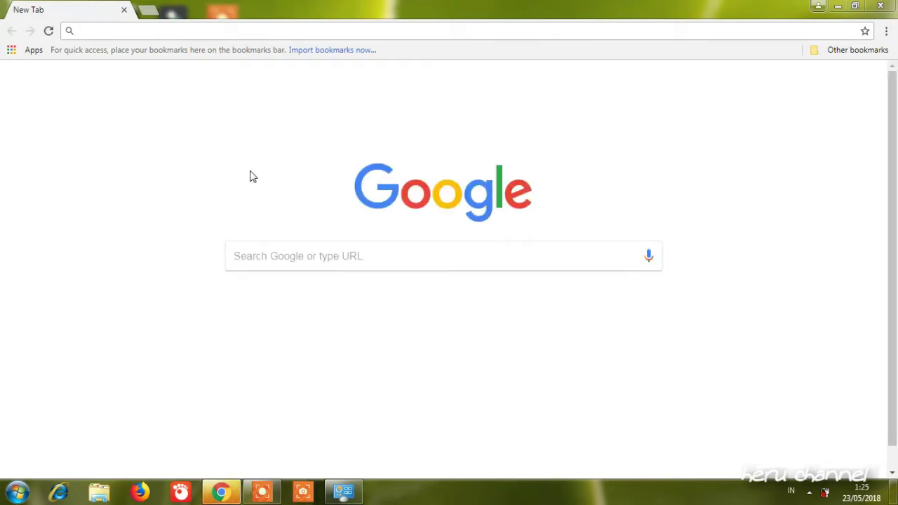
# Step: Browse to 192.168.0.254 to load the CPE220 login page
pyautogui.click(100, 30)
pyautogui.write('1')
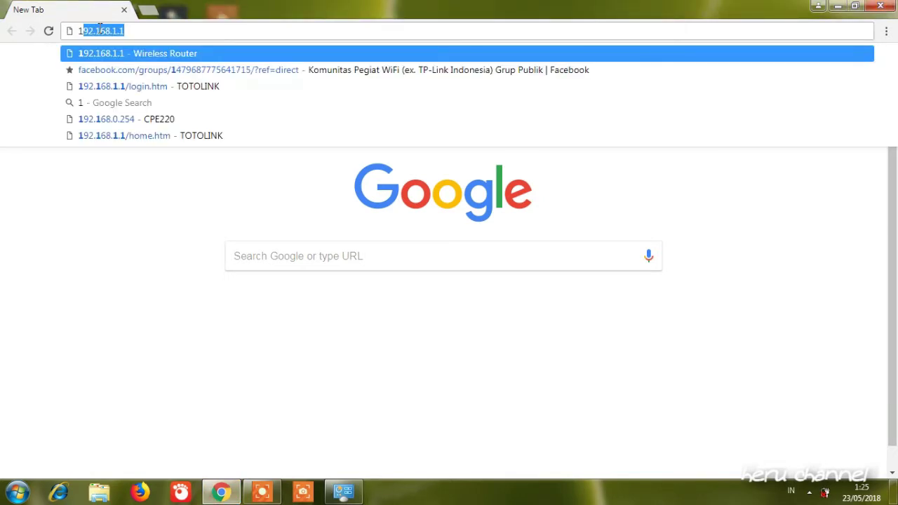
pyautogui.write('92.')
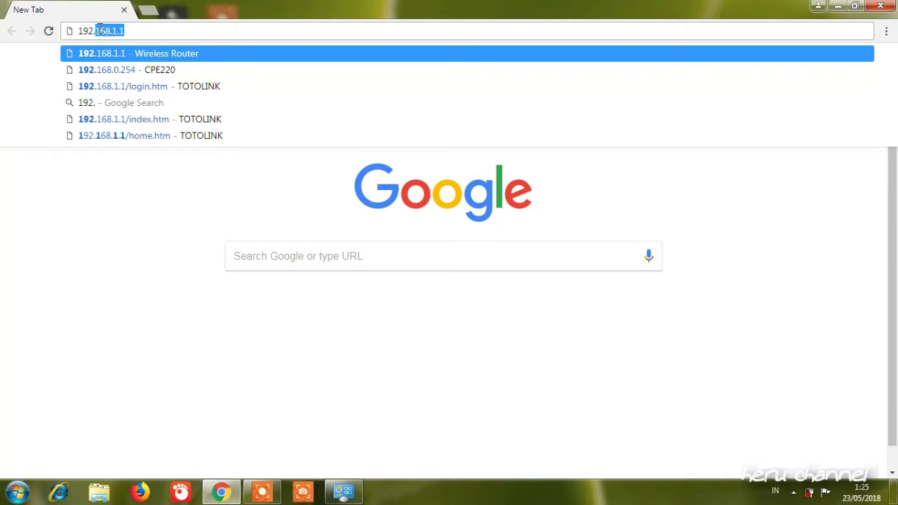
pyautogui.write('168')
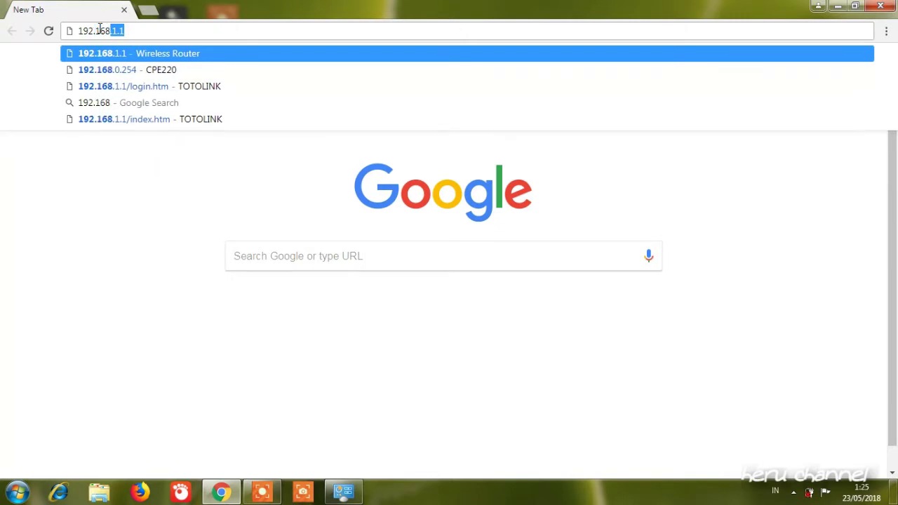
pyautogui.write('.0.2')
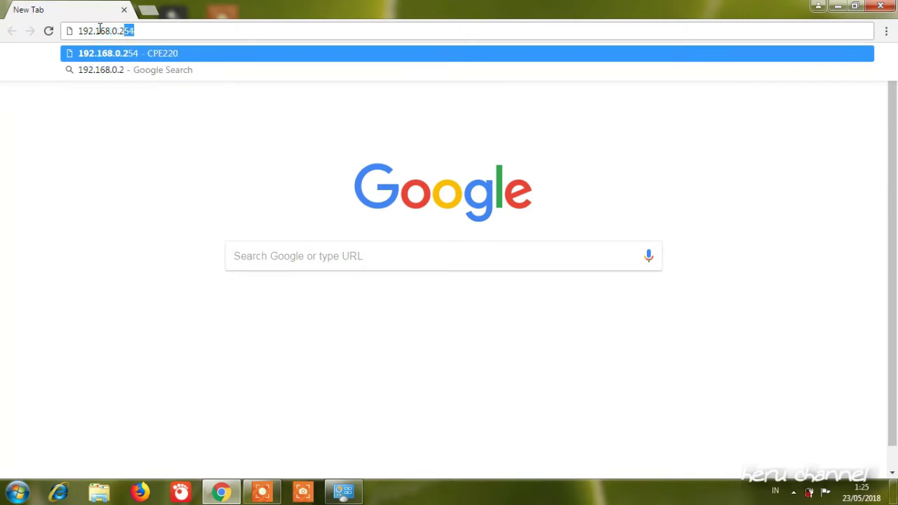
pyautogui.write('54')
pyautogui.click(166, 58)
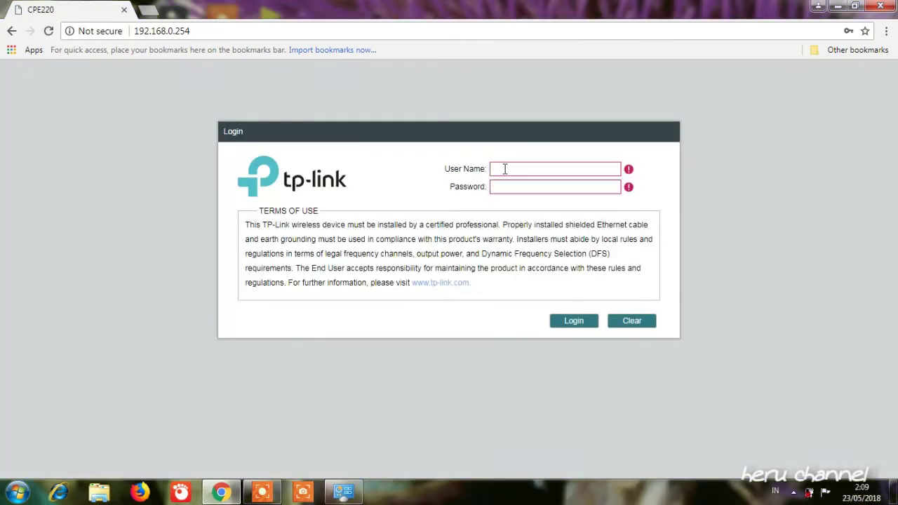
# Step: Log in to the CPE220 web interface with the device user name and password
pyautogui.click(503, 169)
pyautogui.press('Tab')
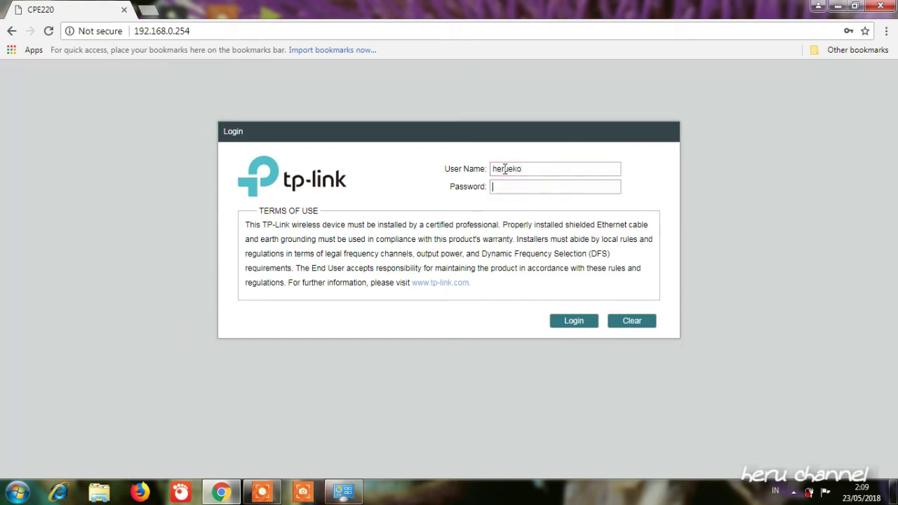
pyautogui.click(574, 325)
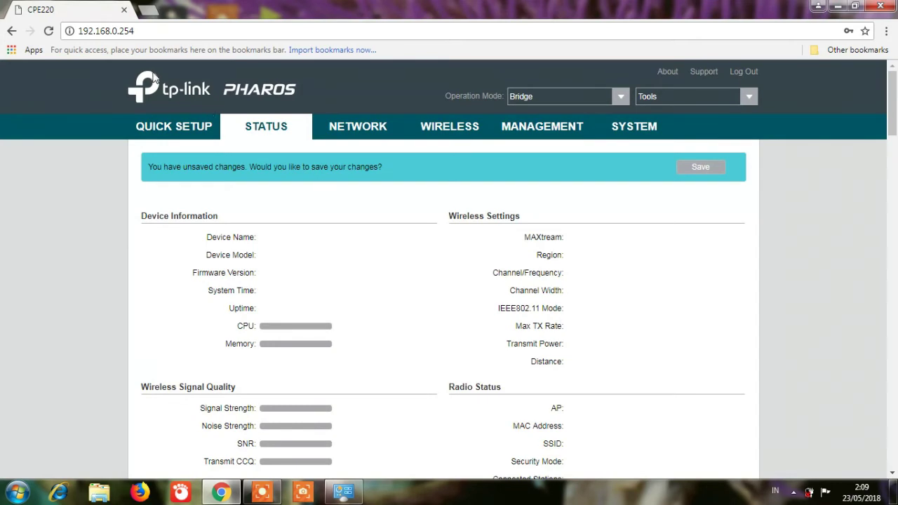
# Step: Start Quick Setup, choose Bridge as the operation mode, and continue to LAN settings
pyautogui.click(179, 128)
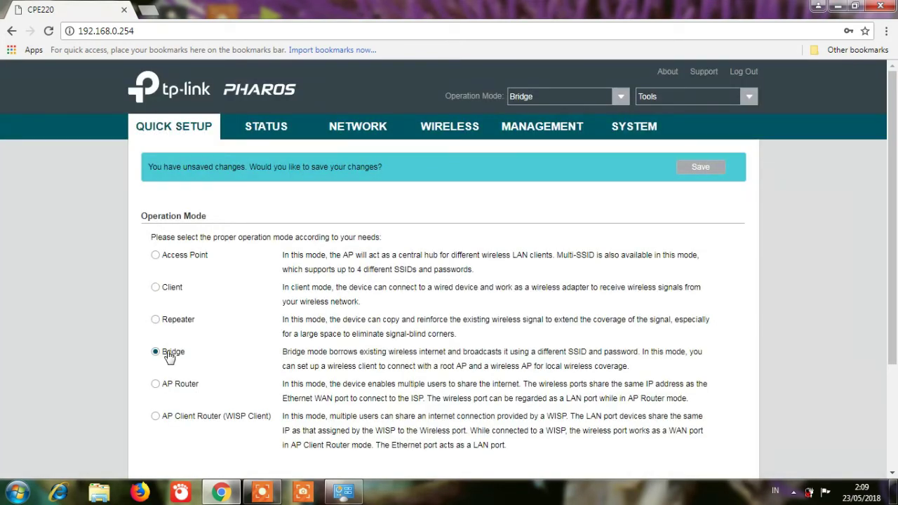
pyautogui.click(172, 387)
pyautogui.click(172, 357)
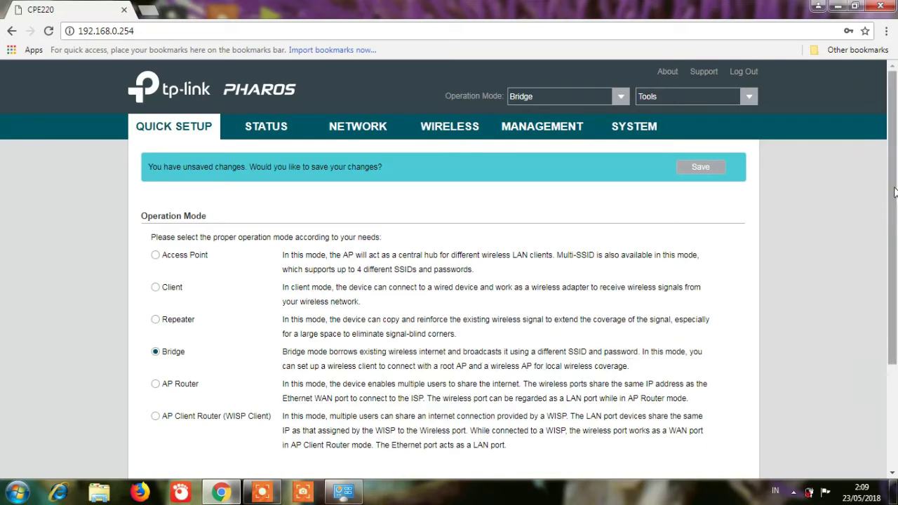
pyautogui.moveTo(895, 191); pyautogui.dragTo(895, 295)
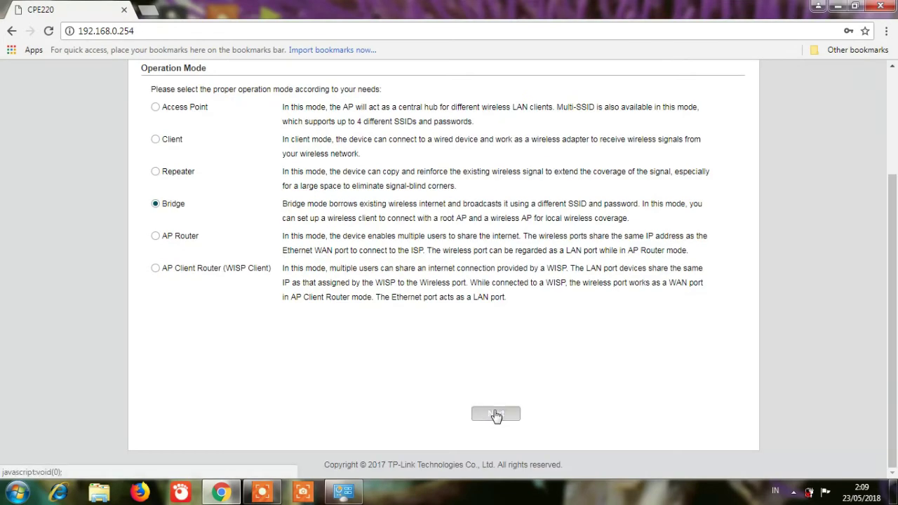
pyautogui.click(496, 414)
# Step: Move past LAN settings and survey for nearby wireless networks
pyautogui.click(496, 415)
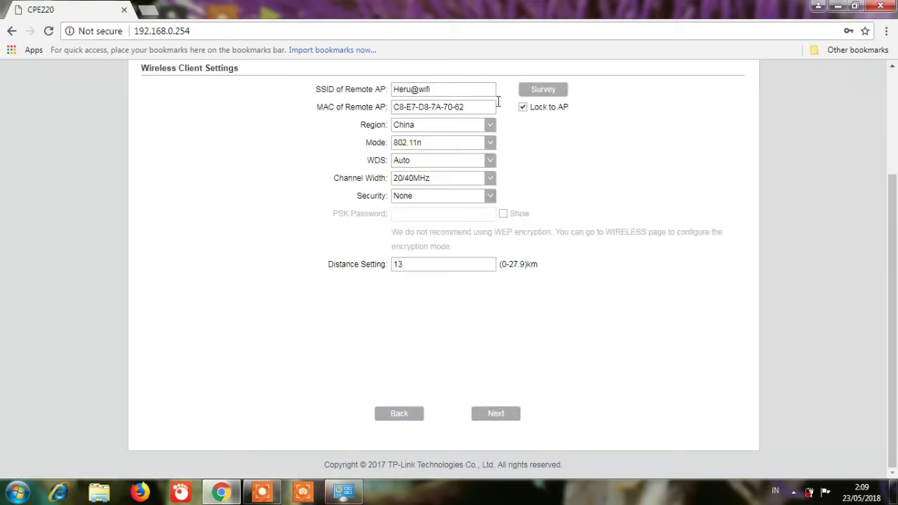
pyautogui.click(544, 90)
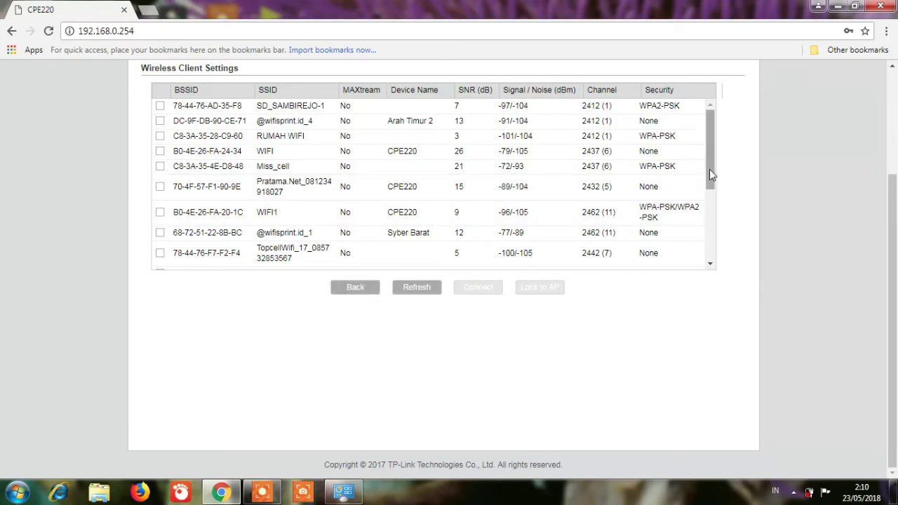
pyautogui.moveTo(710, 170); pyautogui.dragTo(712, 240)
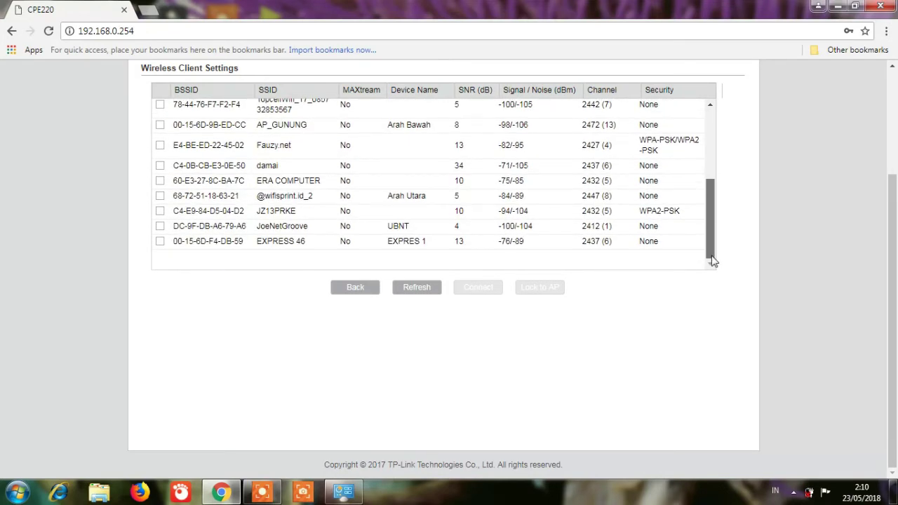
# Step: Pick damai as the remote AP, lock to it, and set distance to 10 km
pyautogui.click(160, 166)
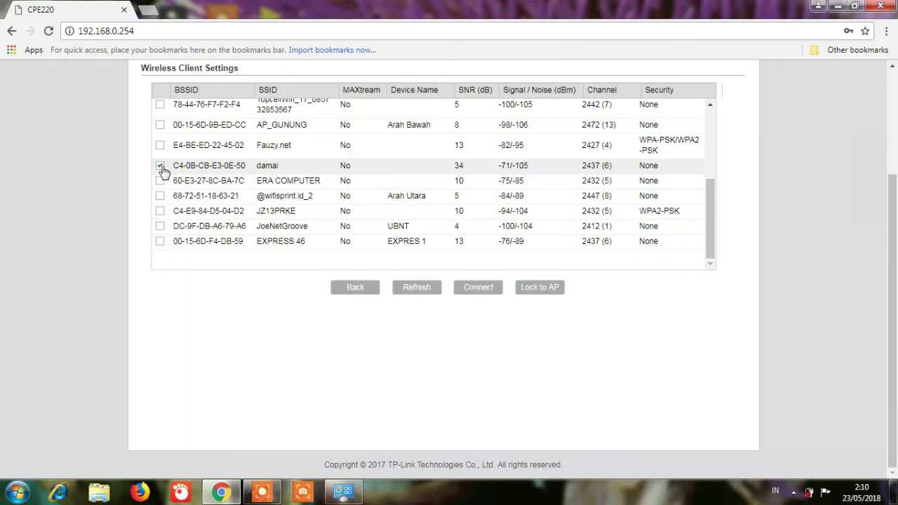
pyautogui.click(535, 289)
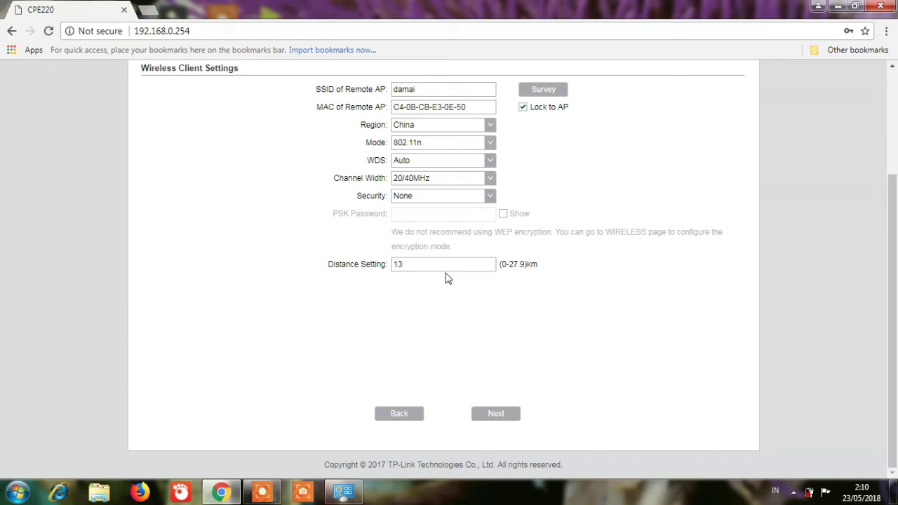
pyautogui.moveTo(417, 264); pyautogui.dragTo(348, 265)
pyautogui.write('10')
pyautogui.click(497, 415)
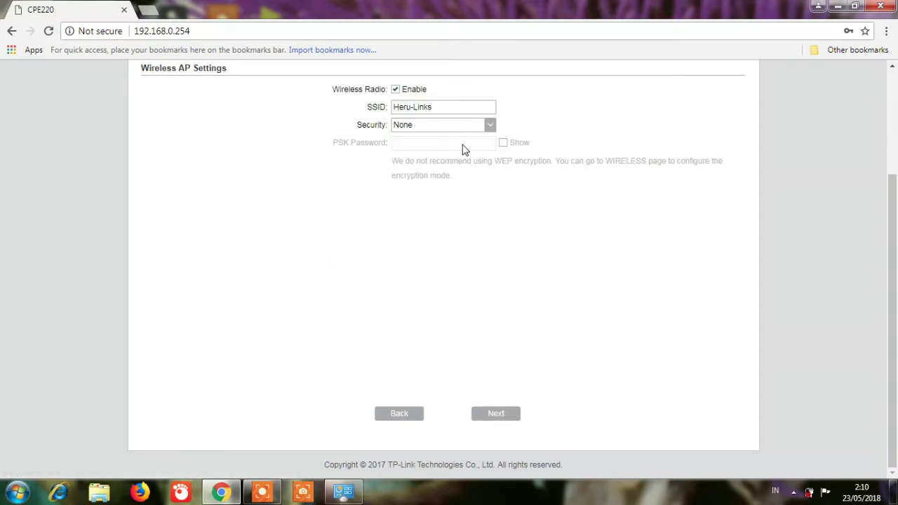
# Step: Rename the rebroadcast SSID to 'coba mode bridge'
pyautogui.click(396, 90)
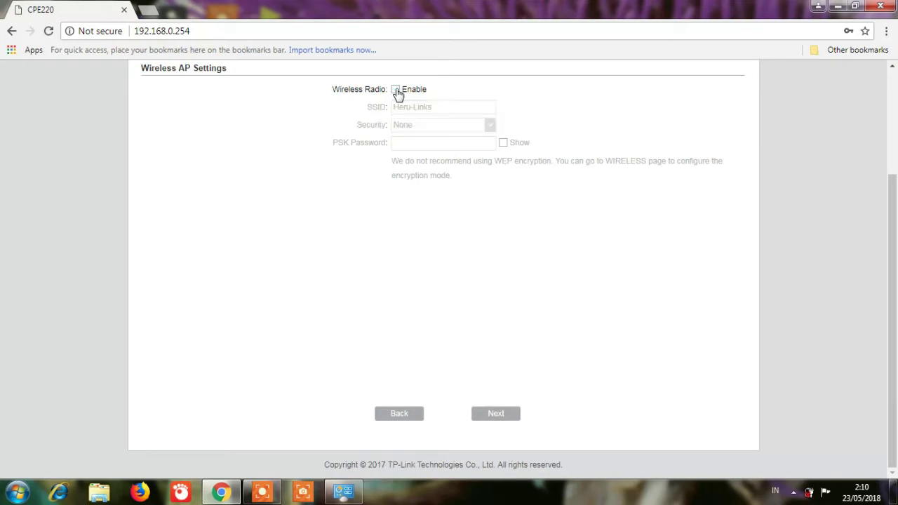
pyautogui.click(396, 90)
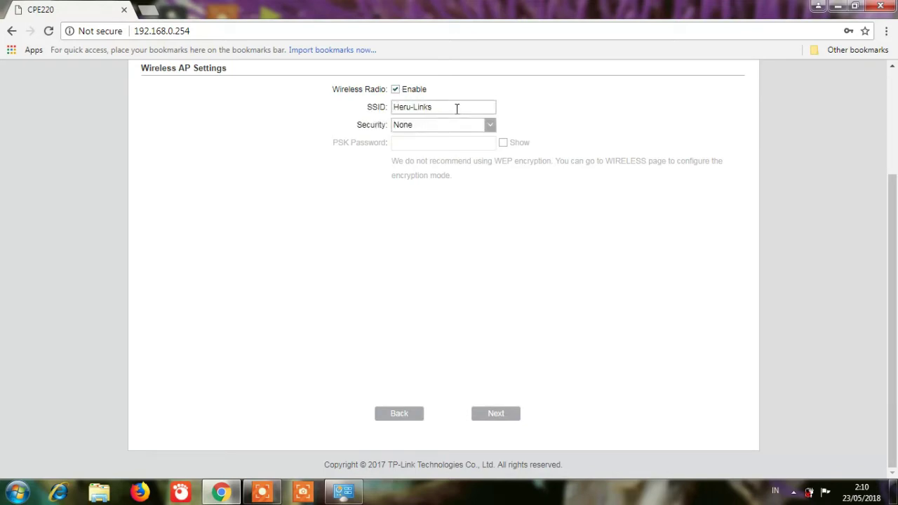
pyautogui.moveTo(449, 108); pyautogui.dragTo(338, 112)
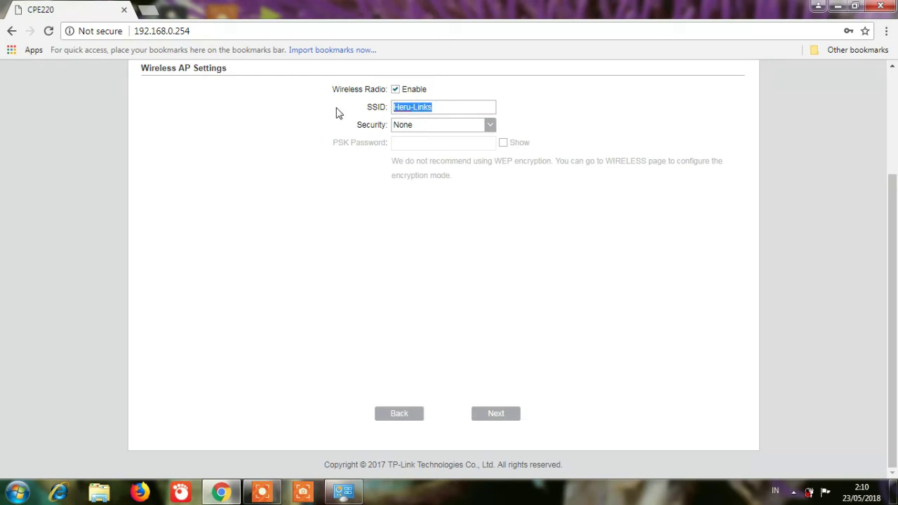
pyautogui.write('coba')
pyautogui.write('mode bridge')
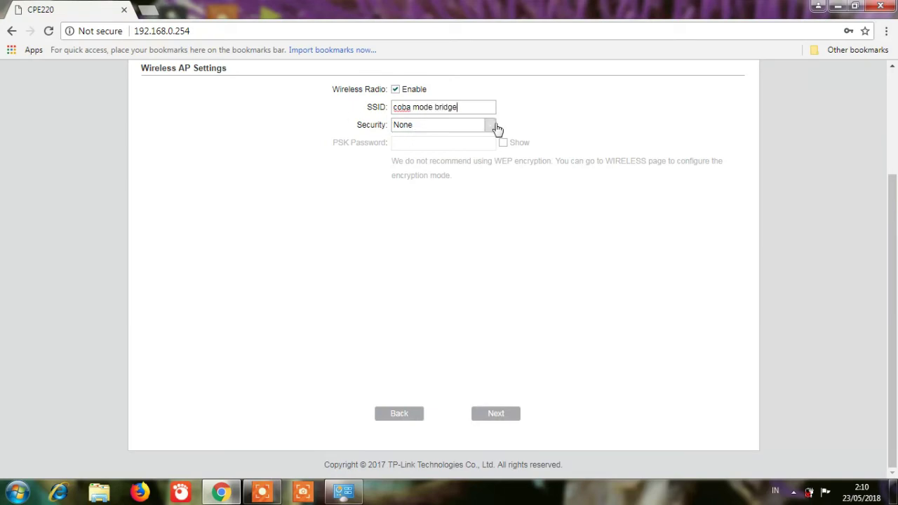
# Step: Secure the SSID with WPA-PSK / WPA2-PSK and a PSK password, then reach the summary
pyautogui.click(491, 126)
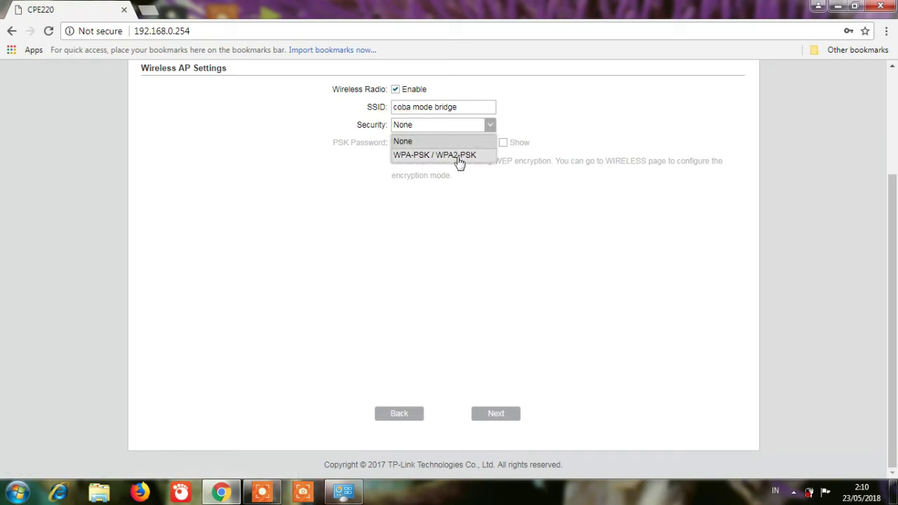
pyautogui.click(457, 155)
pyautogui.click(421, 141)
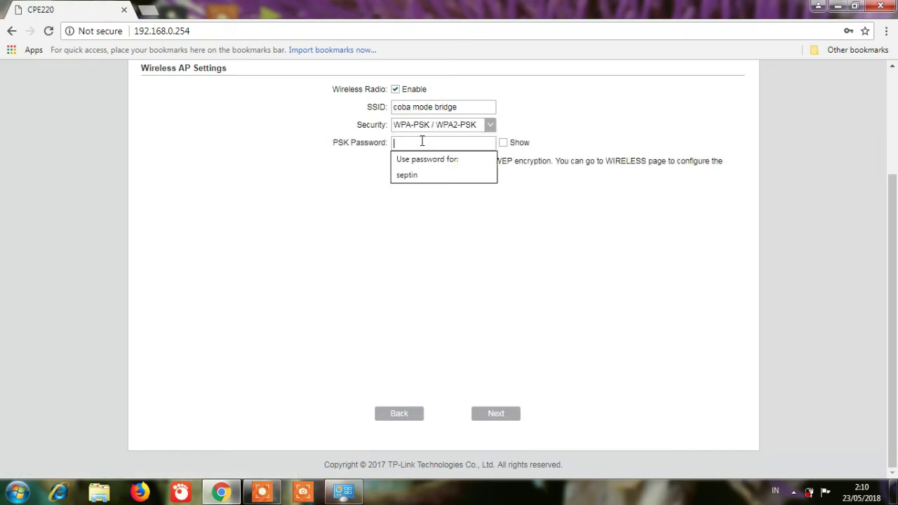
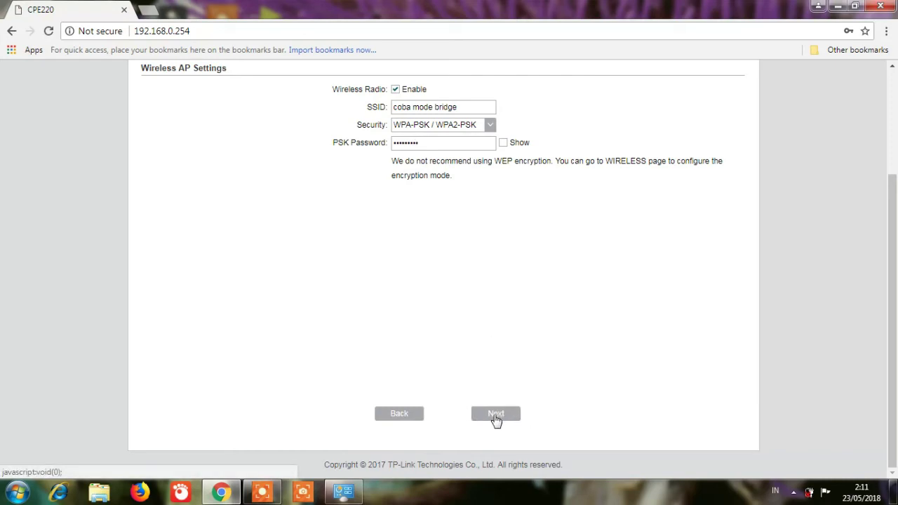
pyautogui.click(496, 415)
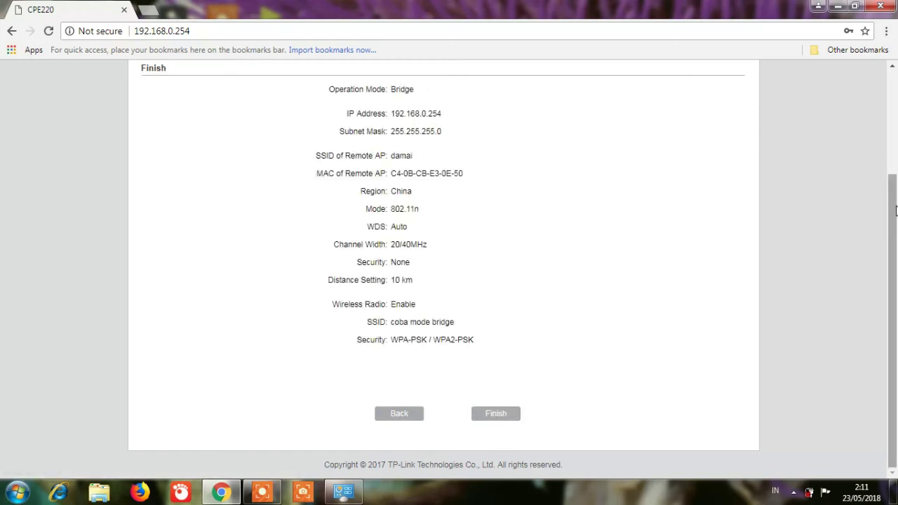
pyautogui.moveTo(897, 211); pyautogui.dragTo(896, 193)
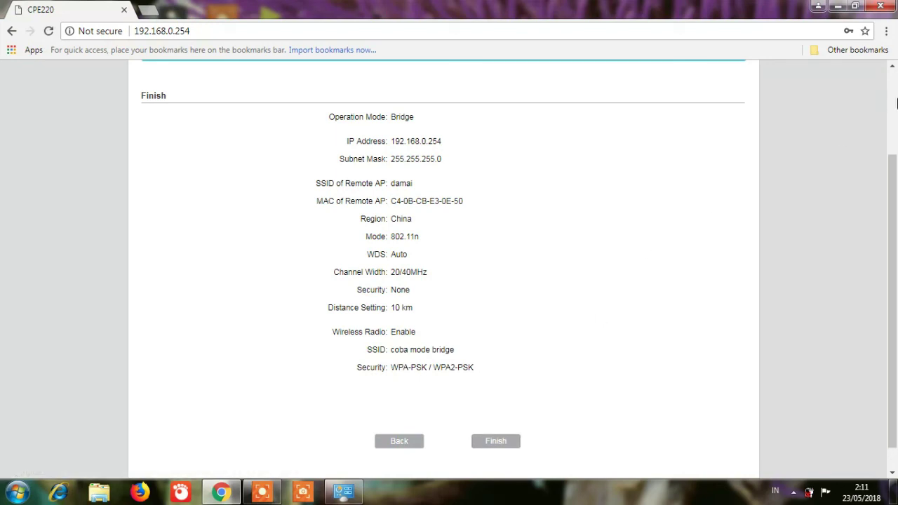
pyautogui.click(794, 492)
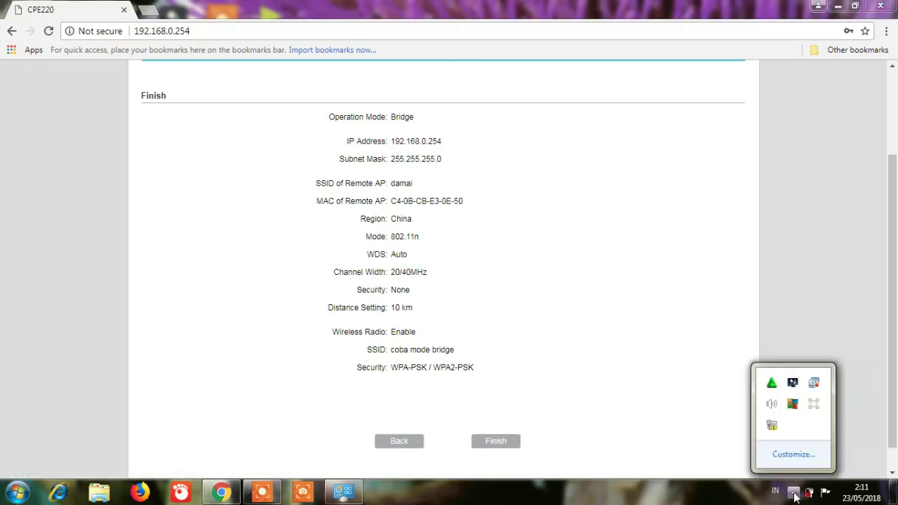
pyautogui.click(813, 404)
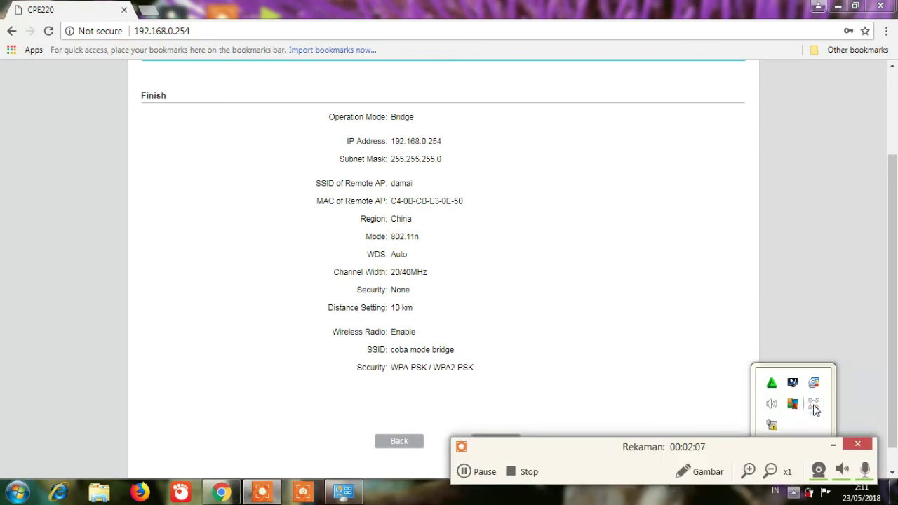
pyautogui.click(528, 475)
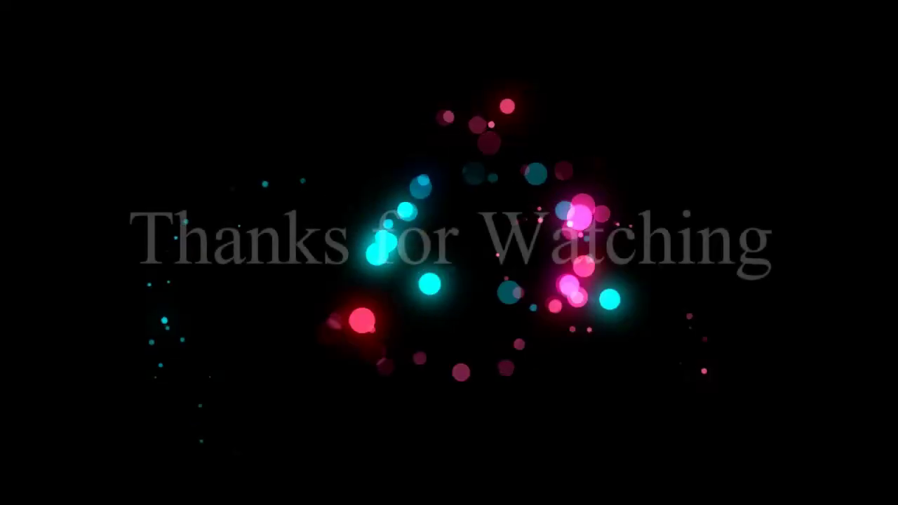